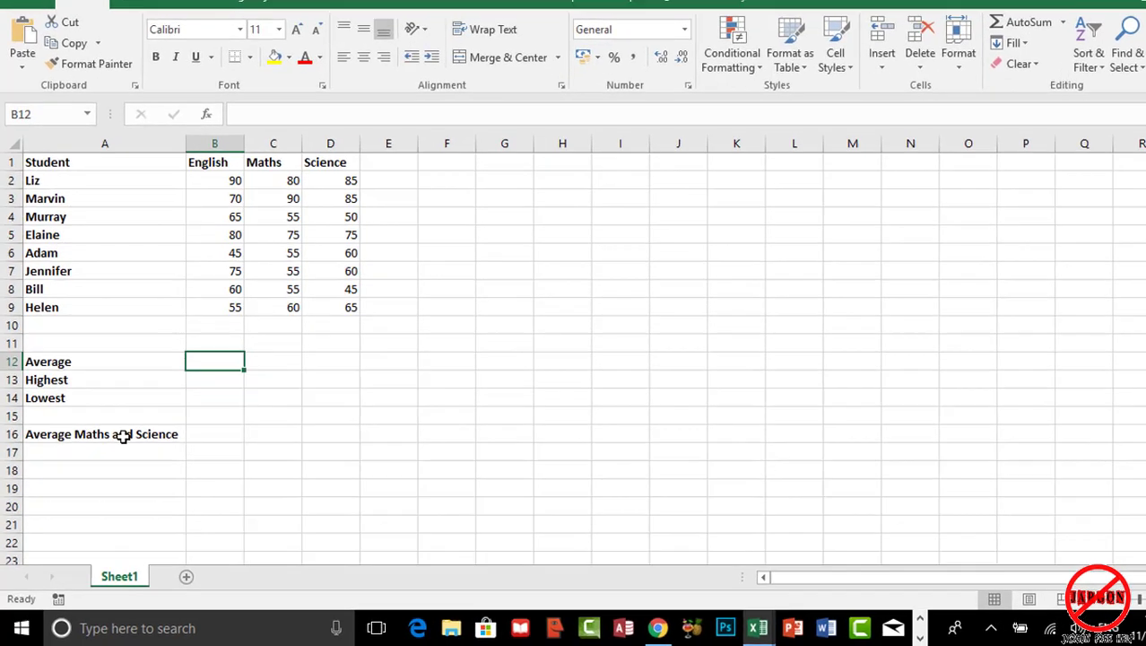
Insert an AVERAGE formula in B12 covering the English scores in B2:B9
click(138, 453)
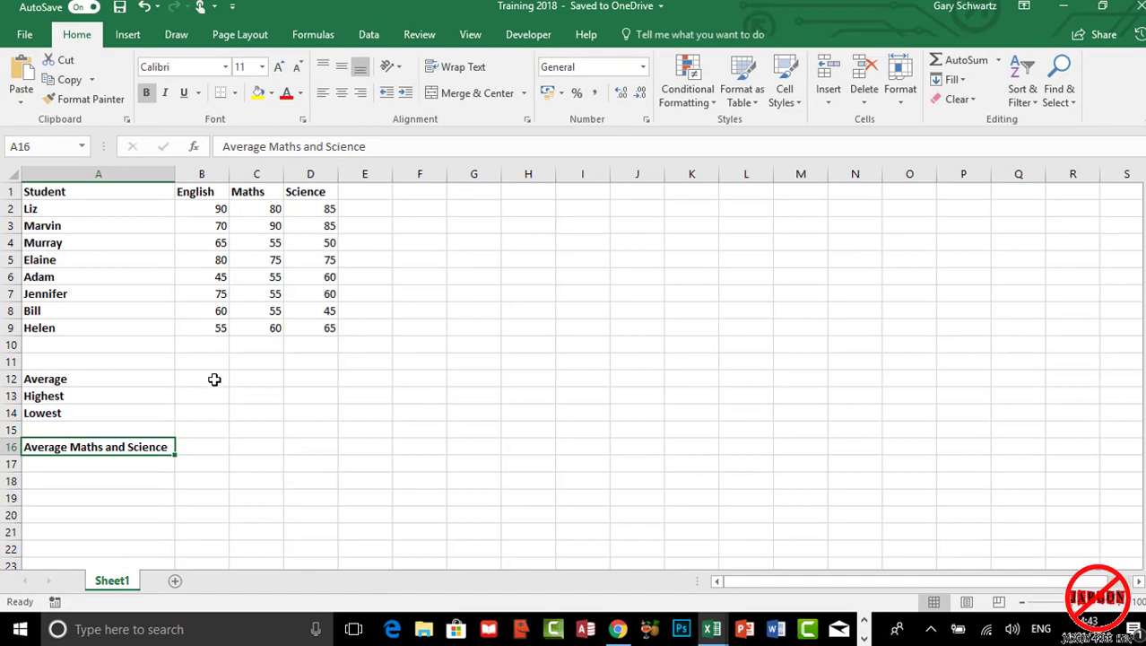
click(214, 380)
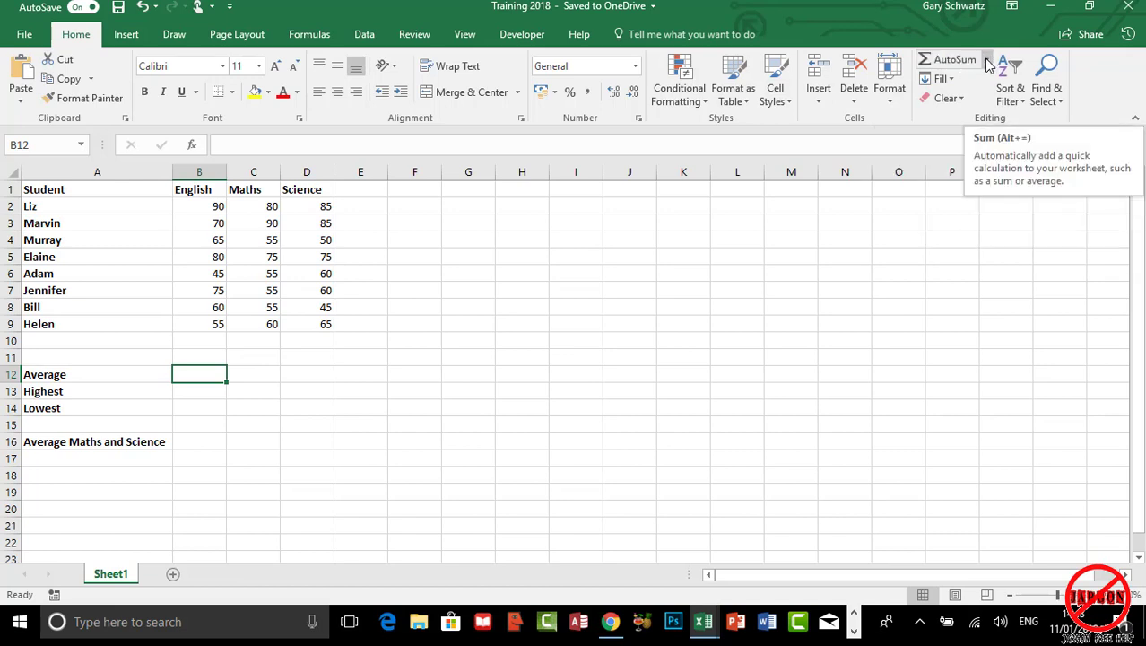
click(986, 60)
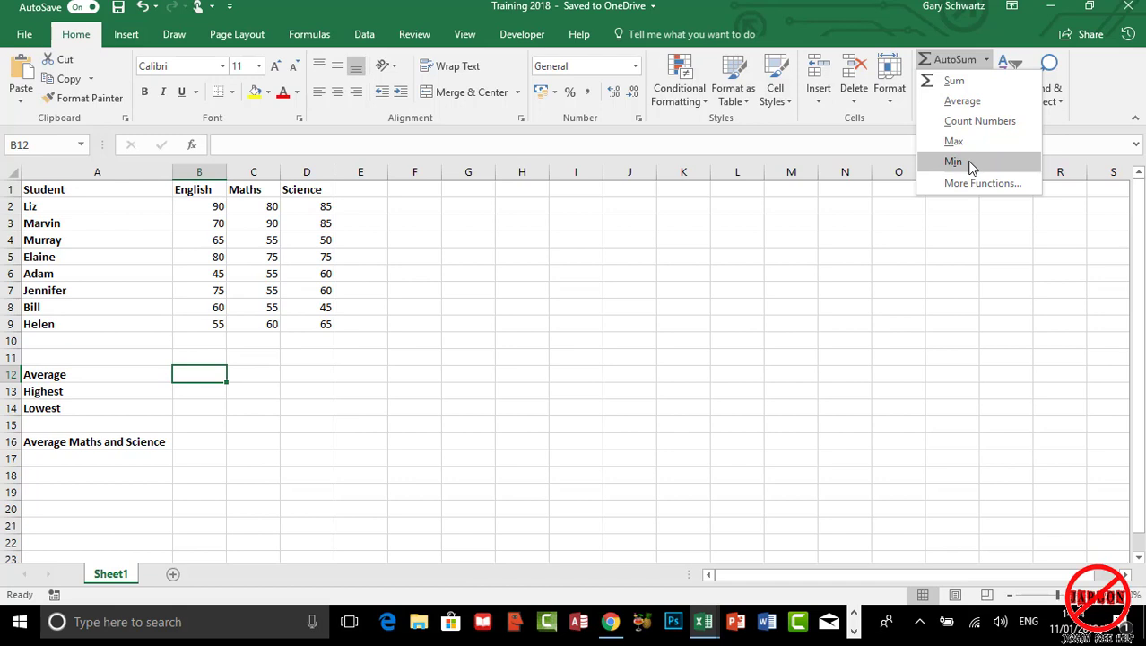
click(964, 102)
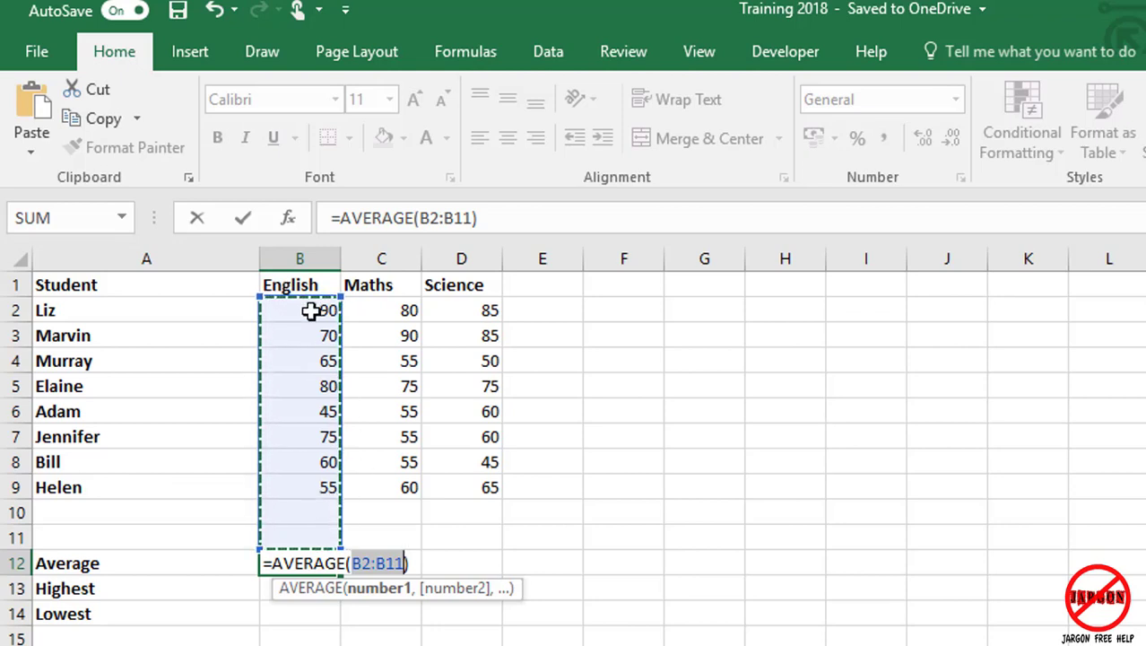
drag(311, 310, 310, 486)
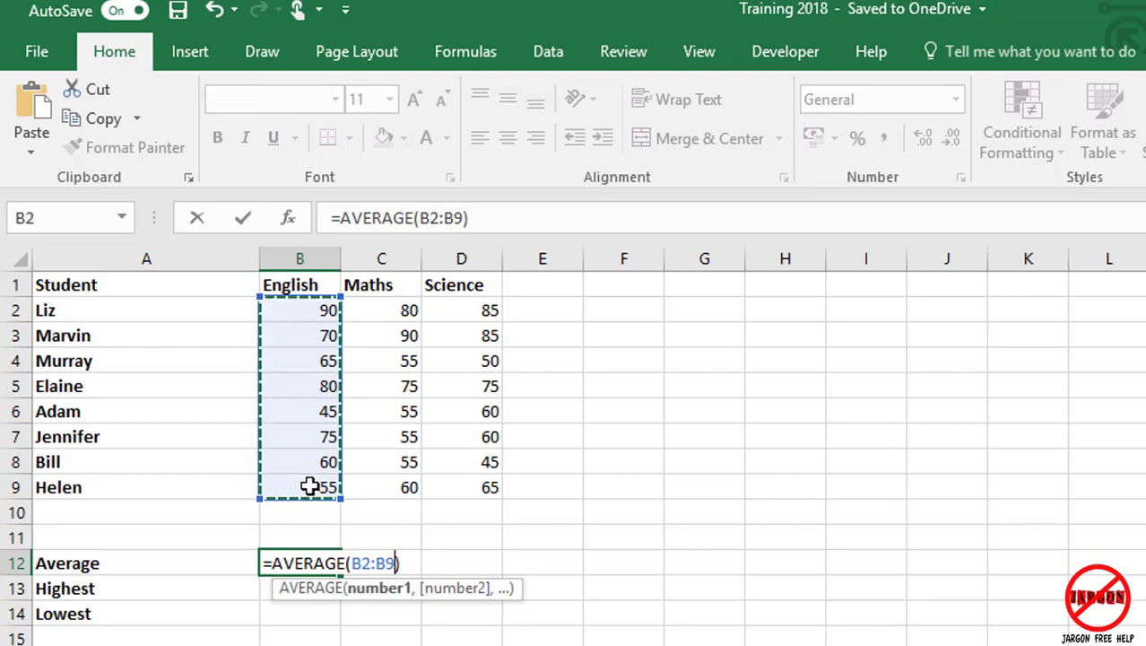
click(242, 217)
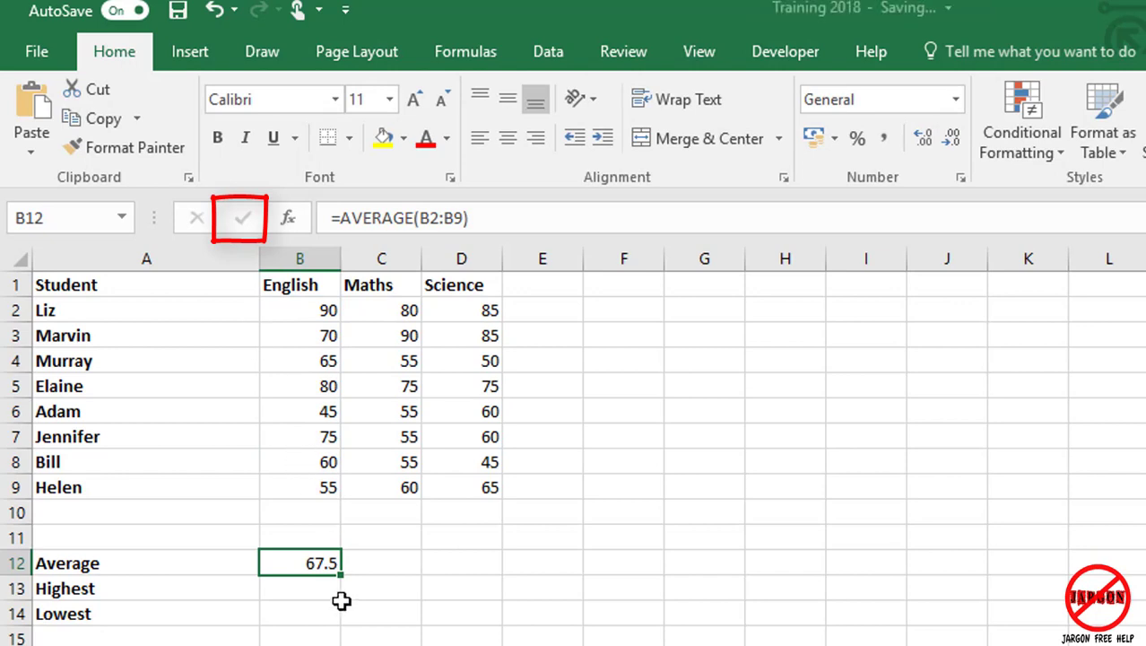
Set the English score in B2 to 95 to test the average, and restore it to 90
click(305, 304)
text(9)
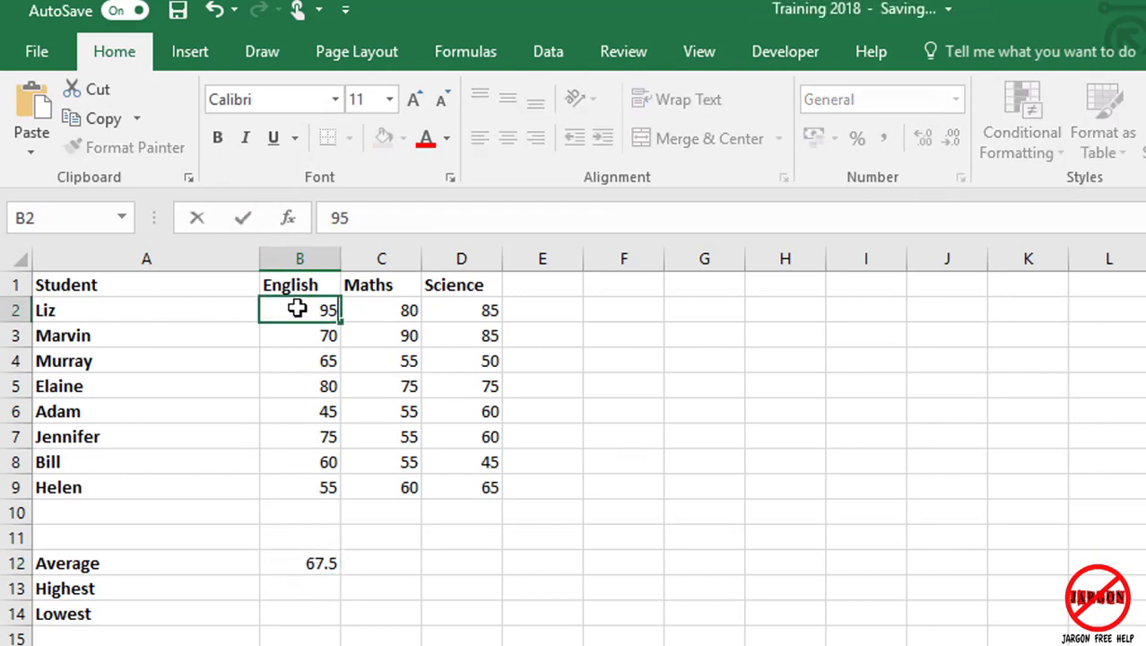
key(Return)
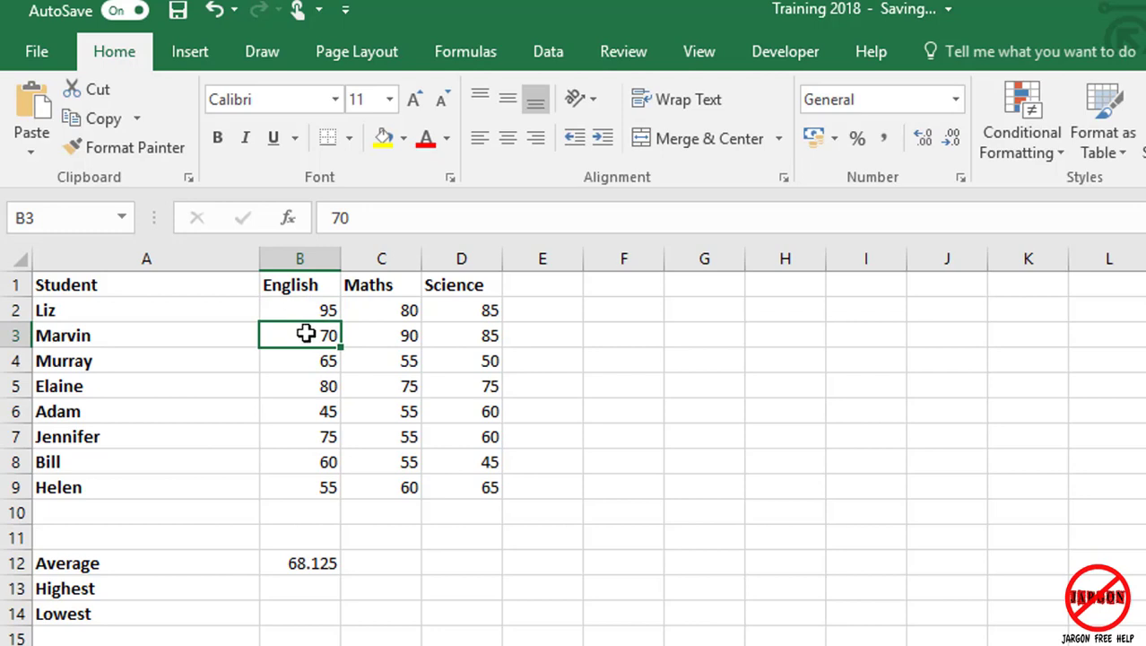
click(318, 313)
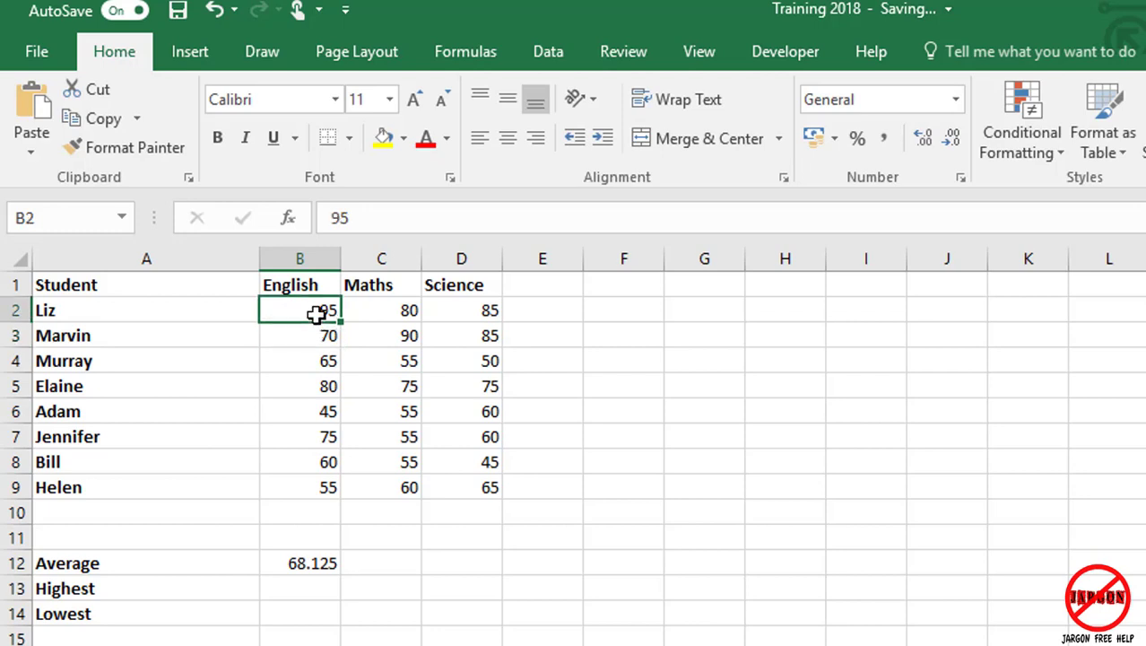
text(90)
key(Return)
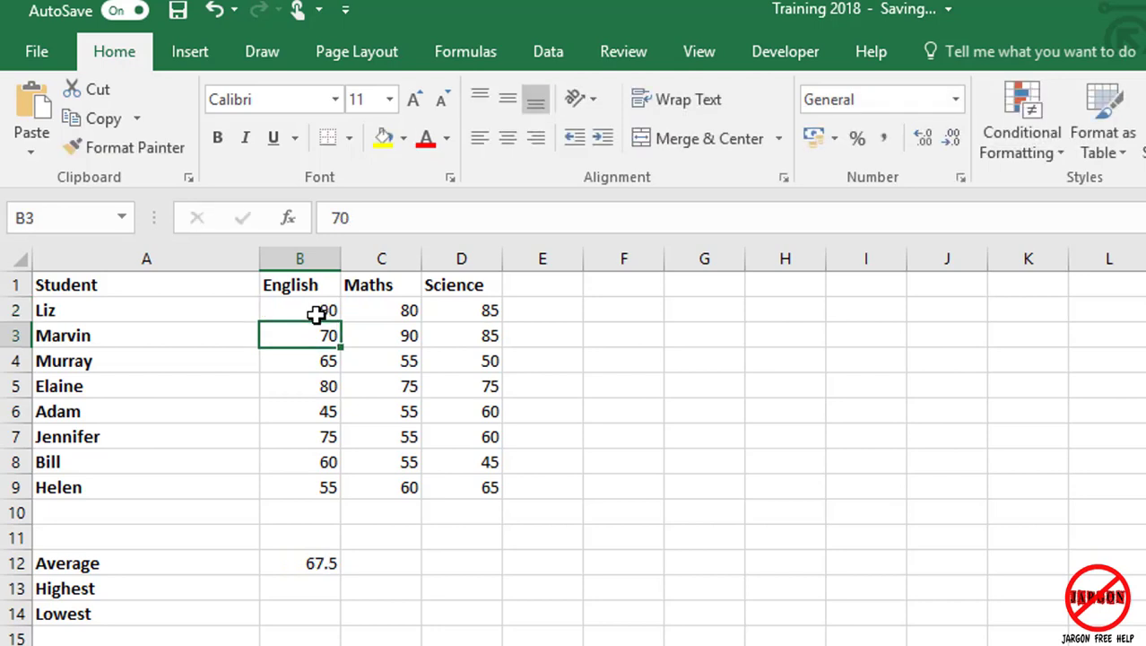
Fill the average formula from B12 across to the Maths and Science columns, C12:D12
click(299, 565)
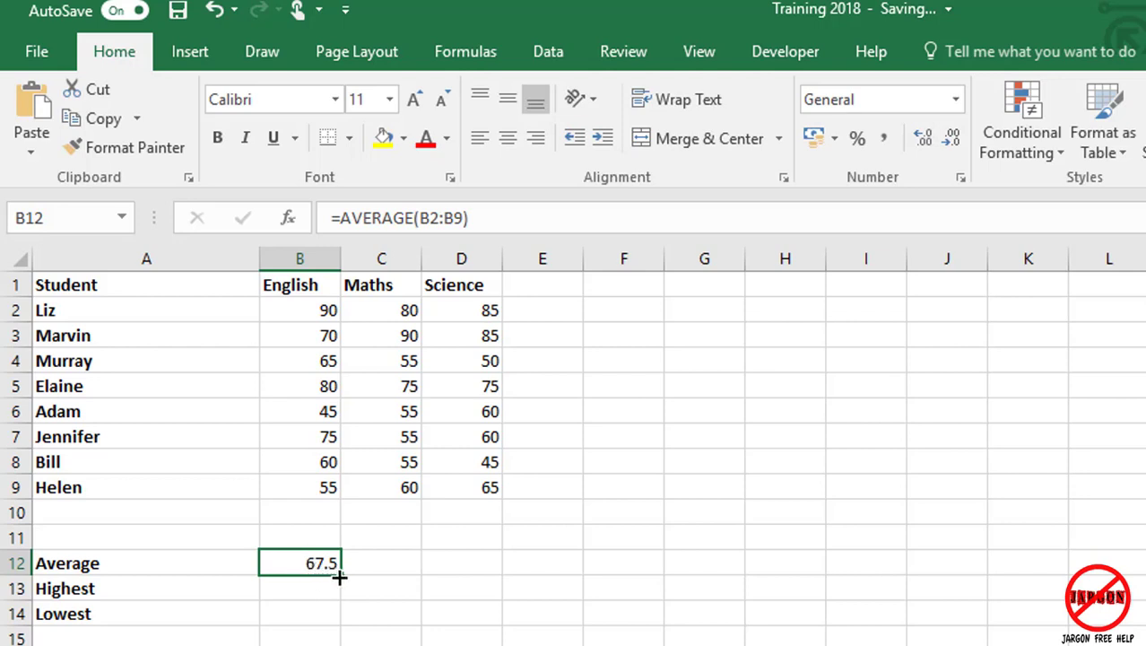
drag(339, 578, 484, 574)
Examine the copied average formulas in C12 and D12 and the Maths and Science score ranges they cover
click(402, 562)
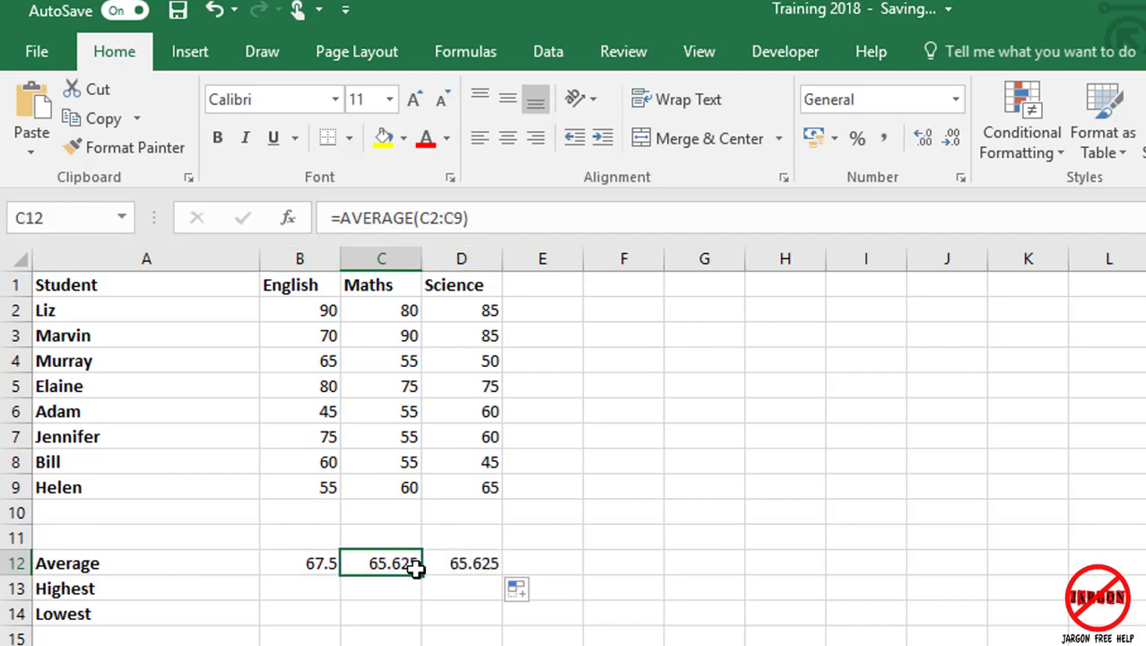
click(477, 564)
click(391, 565)
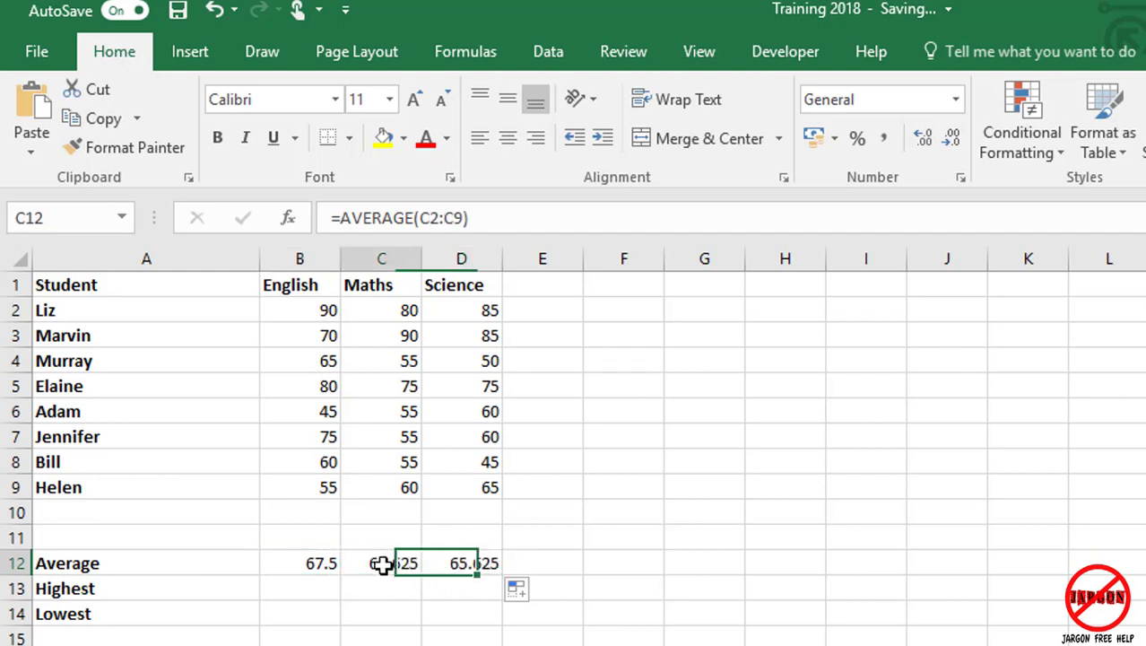
click(472, 565)
click(387, 564)
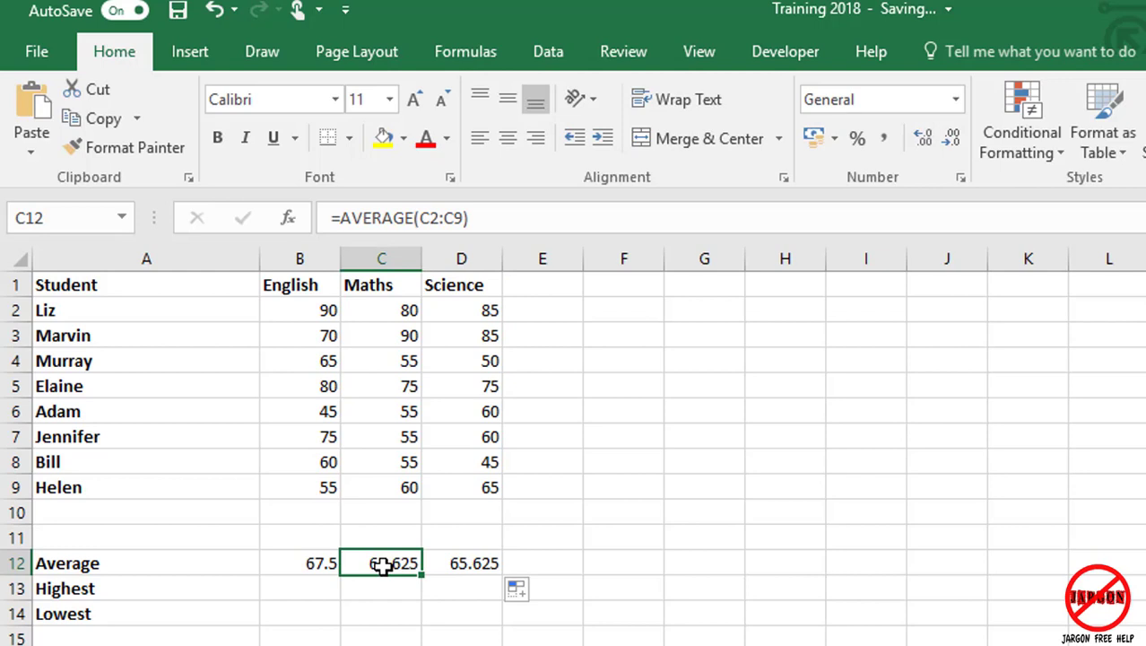
drag(404, 309, 383, 484)
click(459, 314)
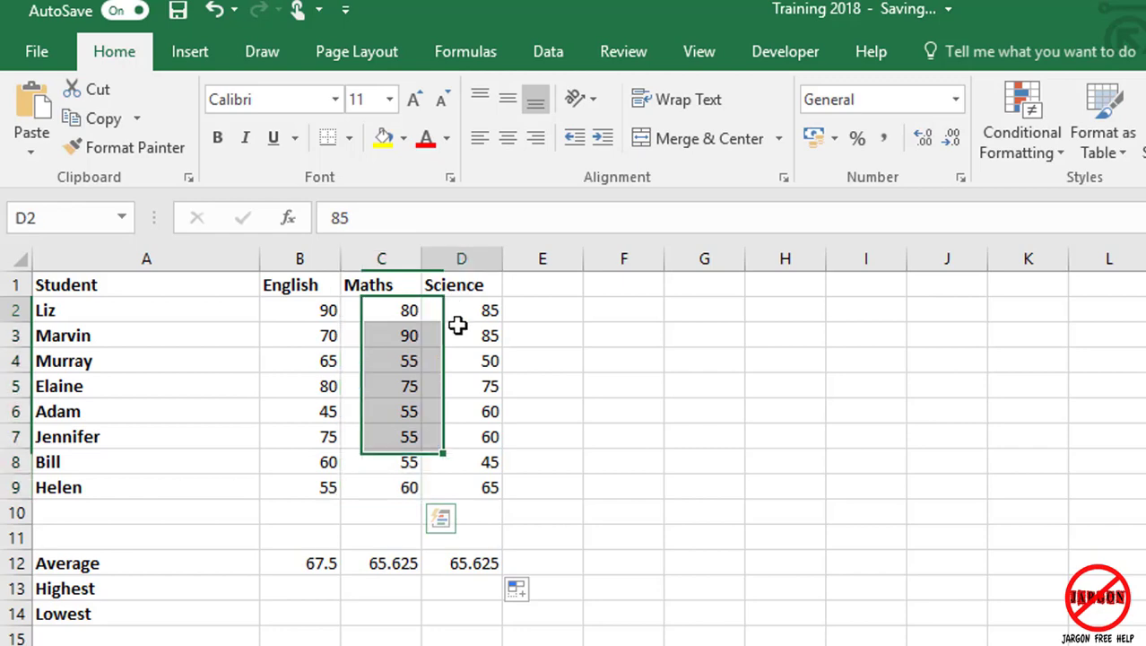
drag(458, 326, 450, 484)
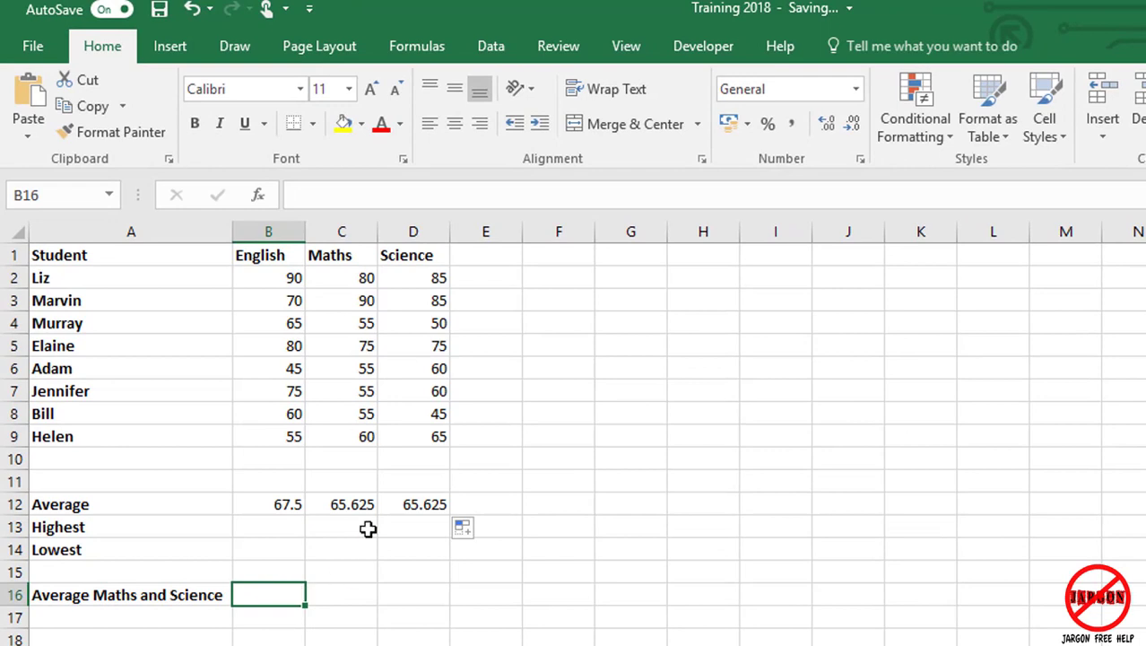
Search the available functions for "average" and choose AVERAGE for the Average Maths and Science cell, B16
click(259, 199)
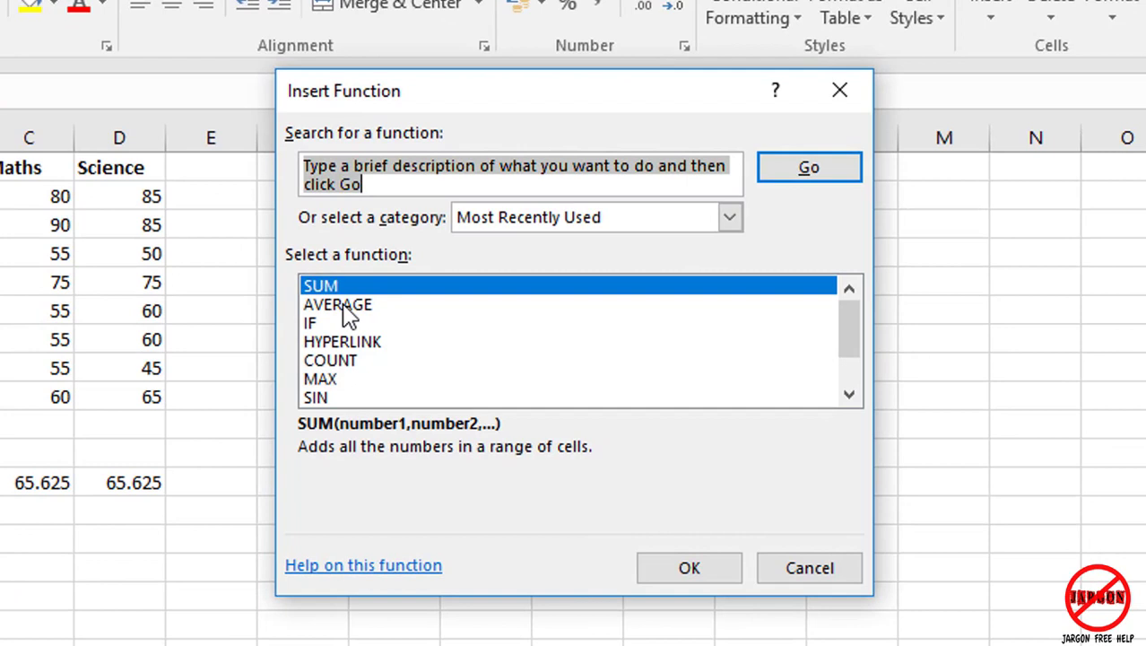
click(343, 308)
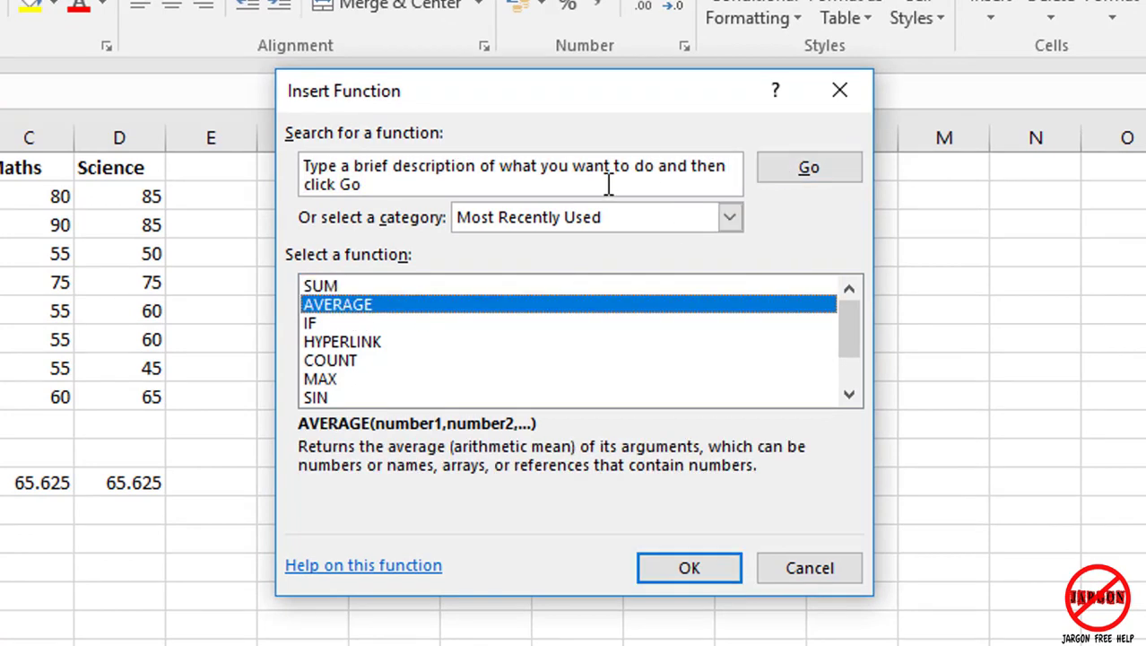
click(391, 183)
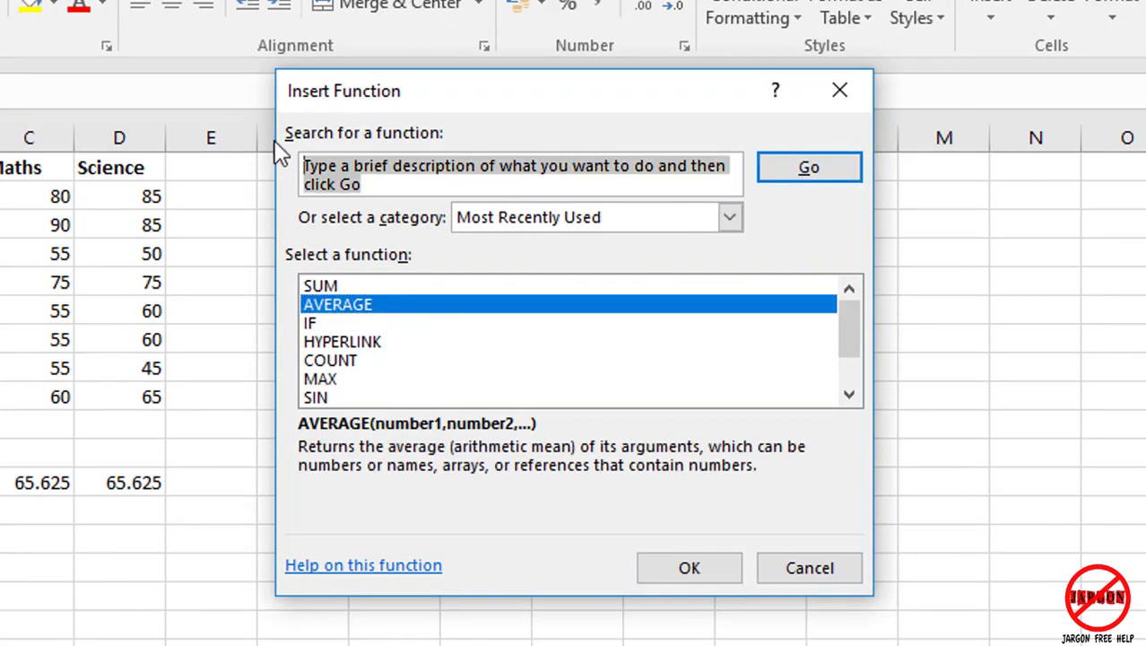
text(avera)
key(Caps_Lock)
text(GE)
key(BackSpace)
key(BackSpace)
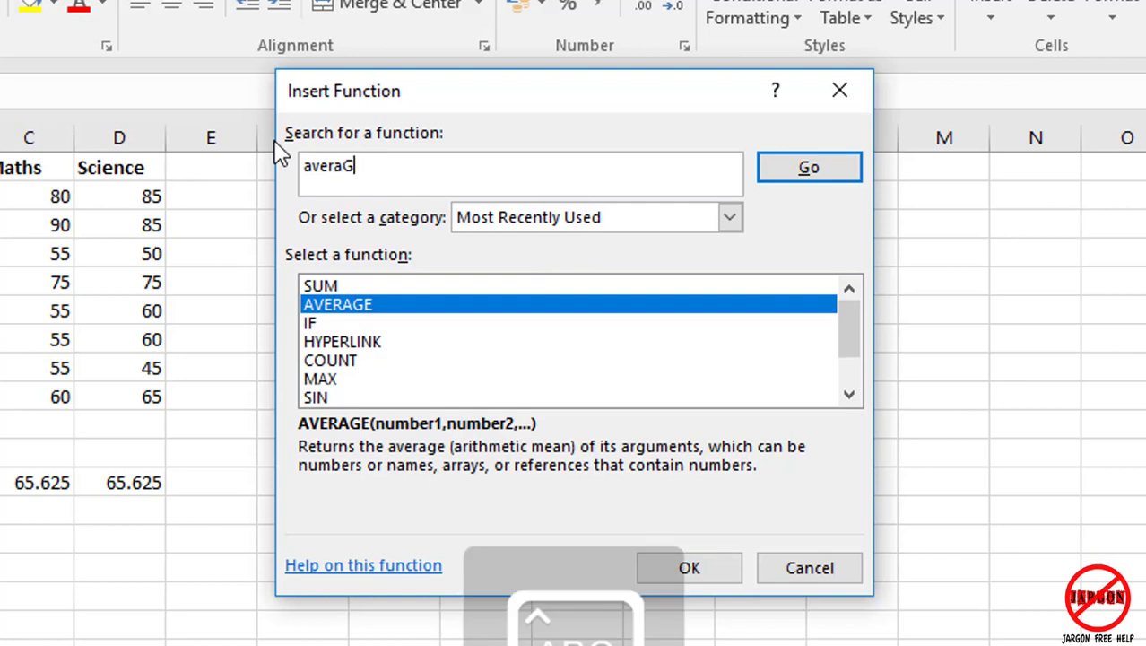
key(Caps_Lock)
text(ge)
click(819, 176)
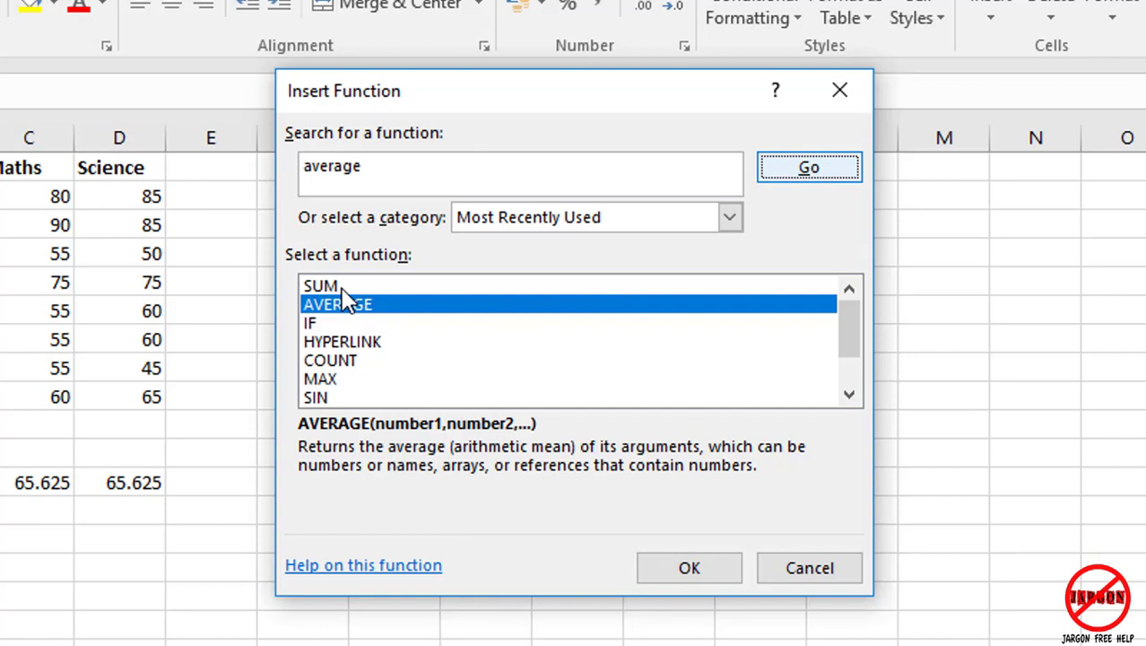
click(810, 179)
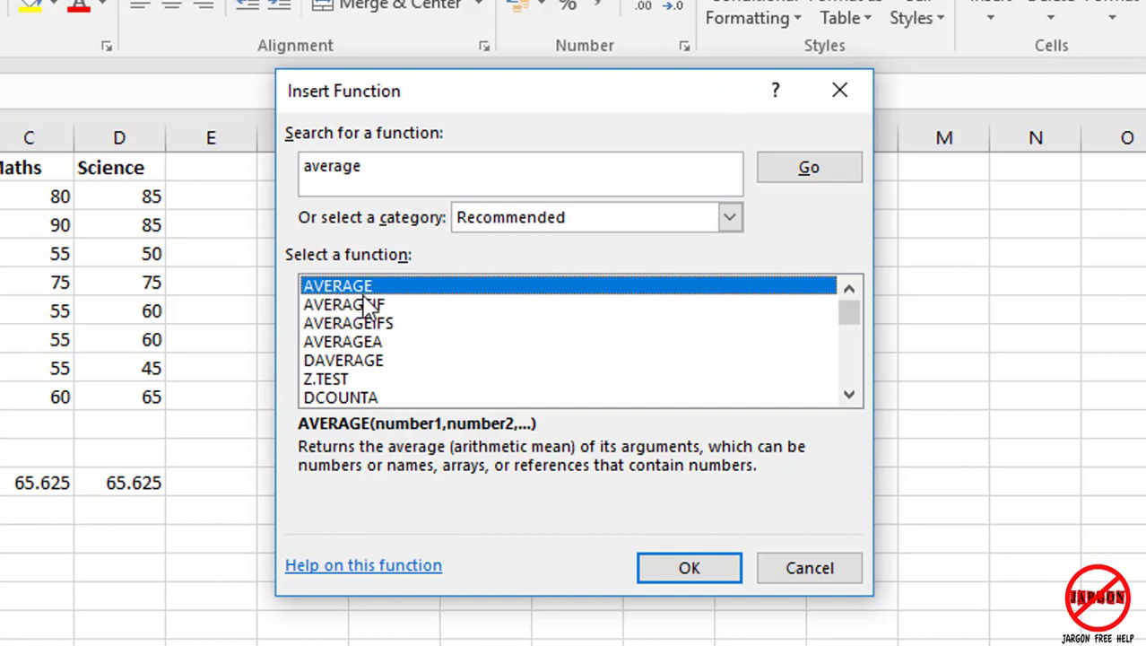
click(698, 570)
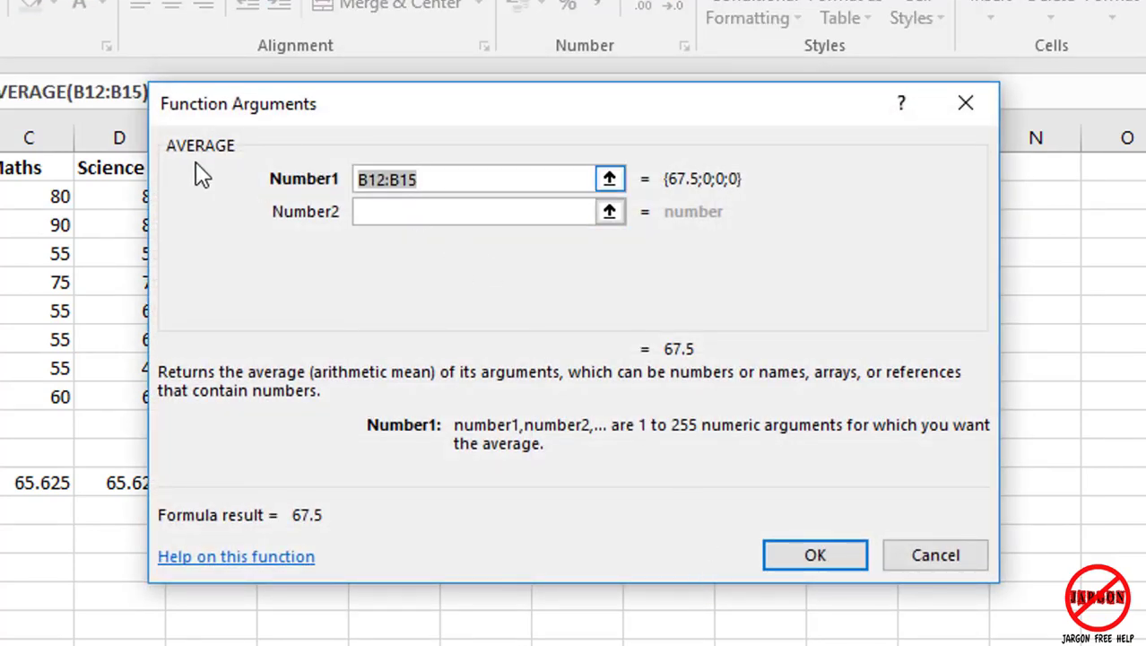
Complete the AVERAGE function in B16 with C2:C9 as Number1 and D2:D9 as Number2
drag(426, 105, 771, 102)
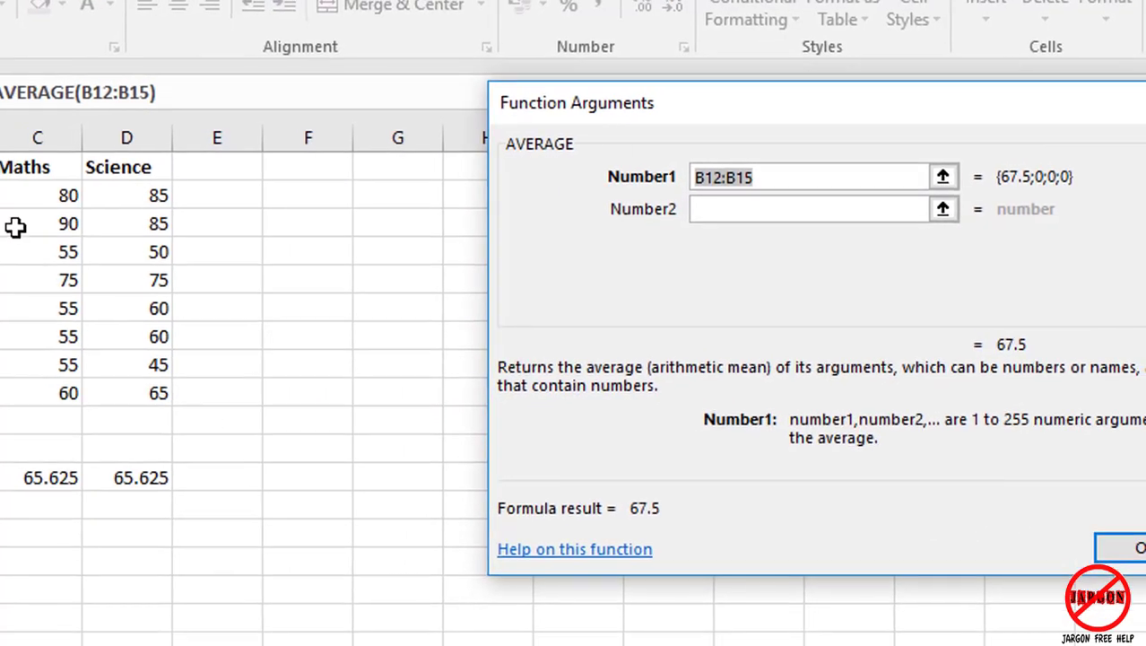
drag(33, 192, 61, 390)
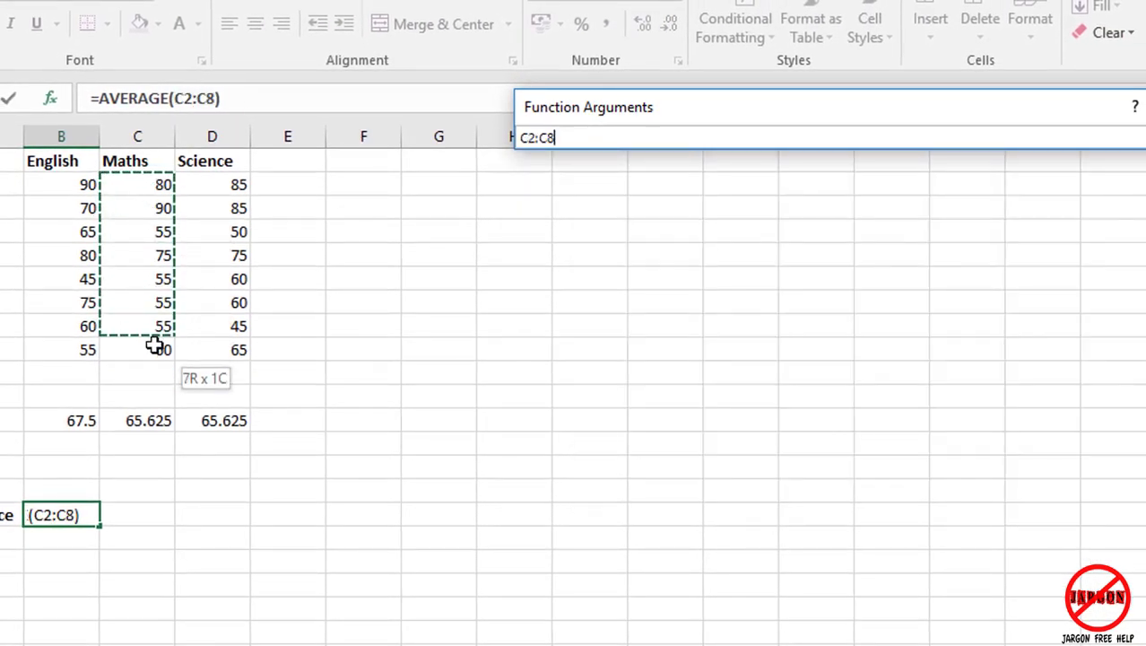
drag(155, 347, 158, 349)
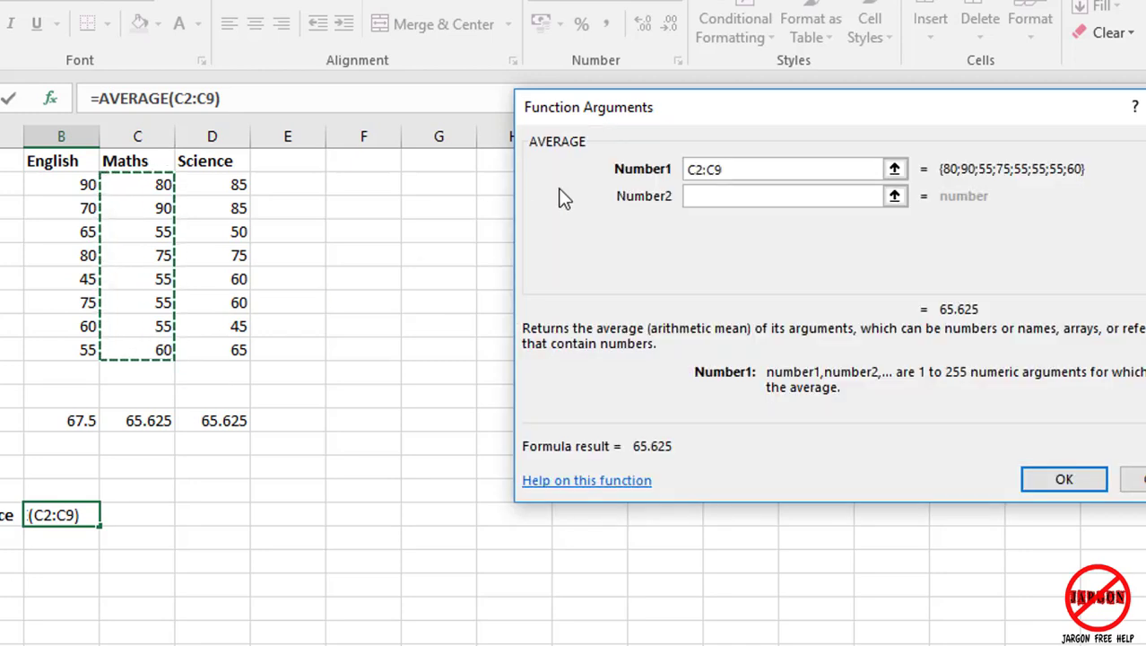
click(750, 197)
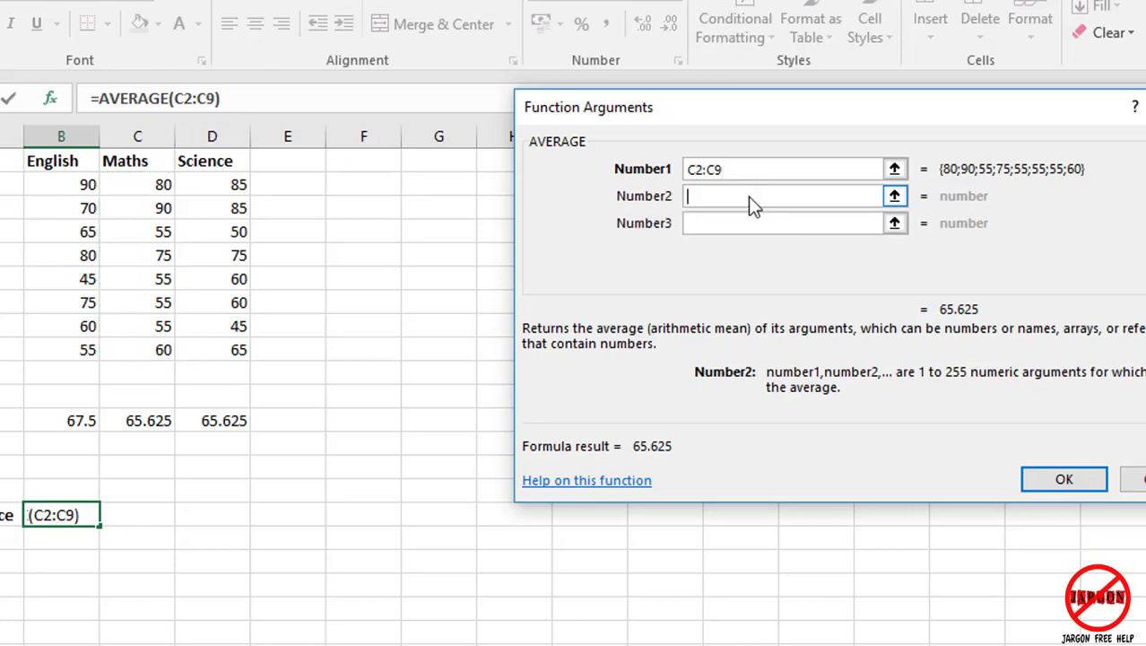
drag(215, 185, 241, 350)
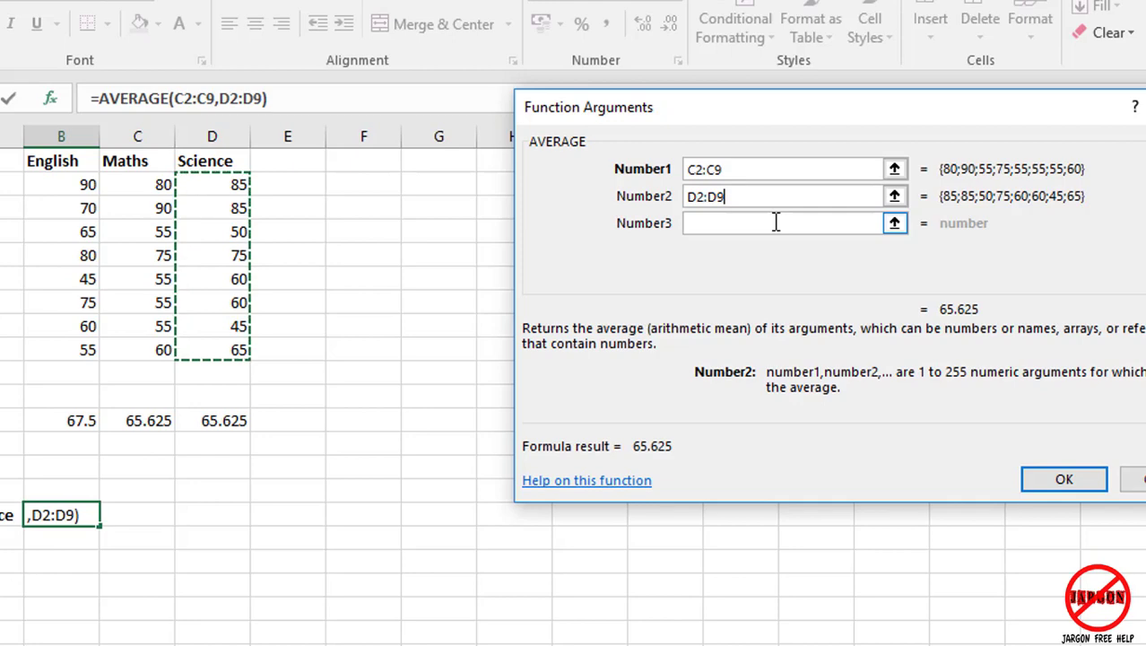
click(1065, 481)
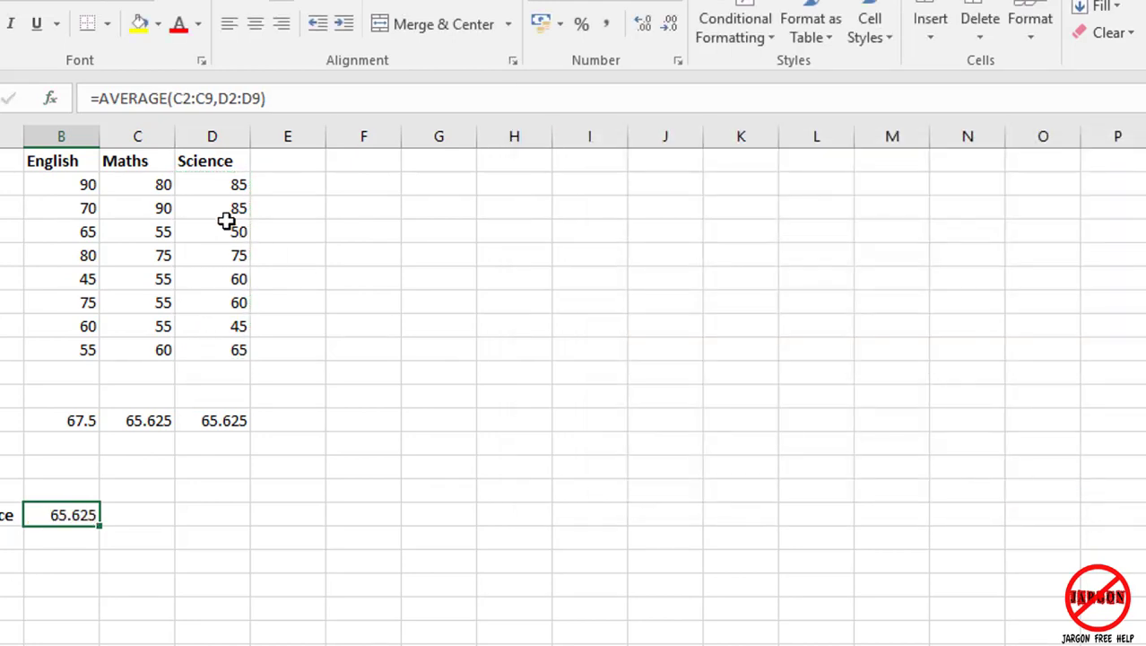
Set the Maths score in C2 to 100 and check the averages in C12 and B16
click(171, 184)
text(100)
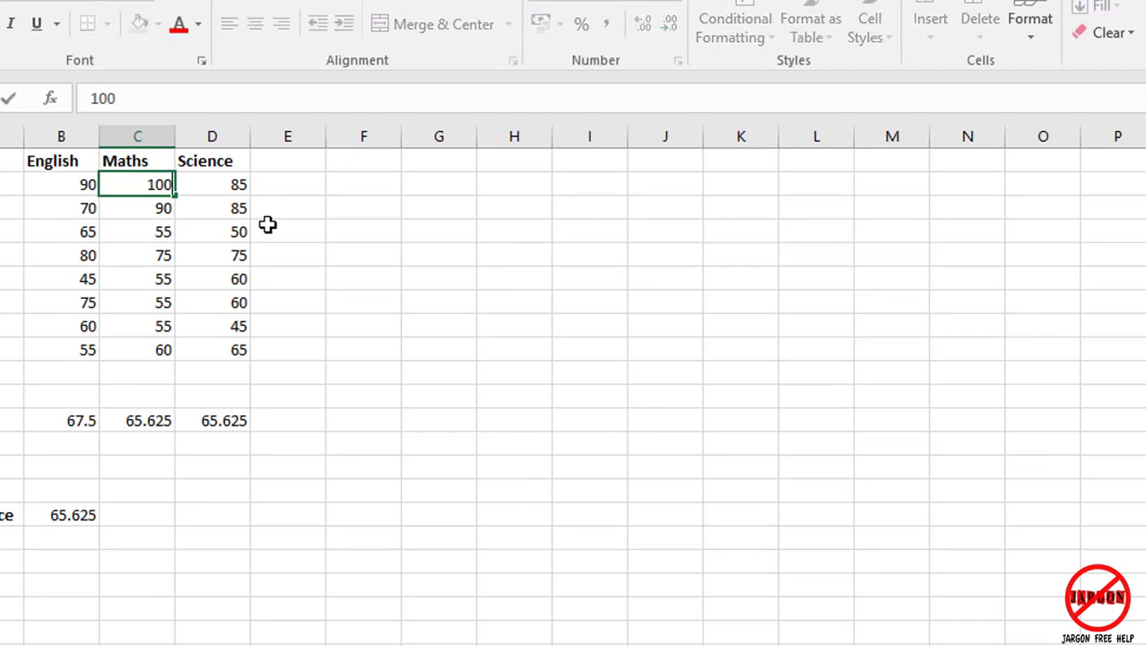
key(Return)
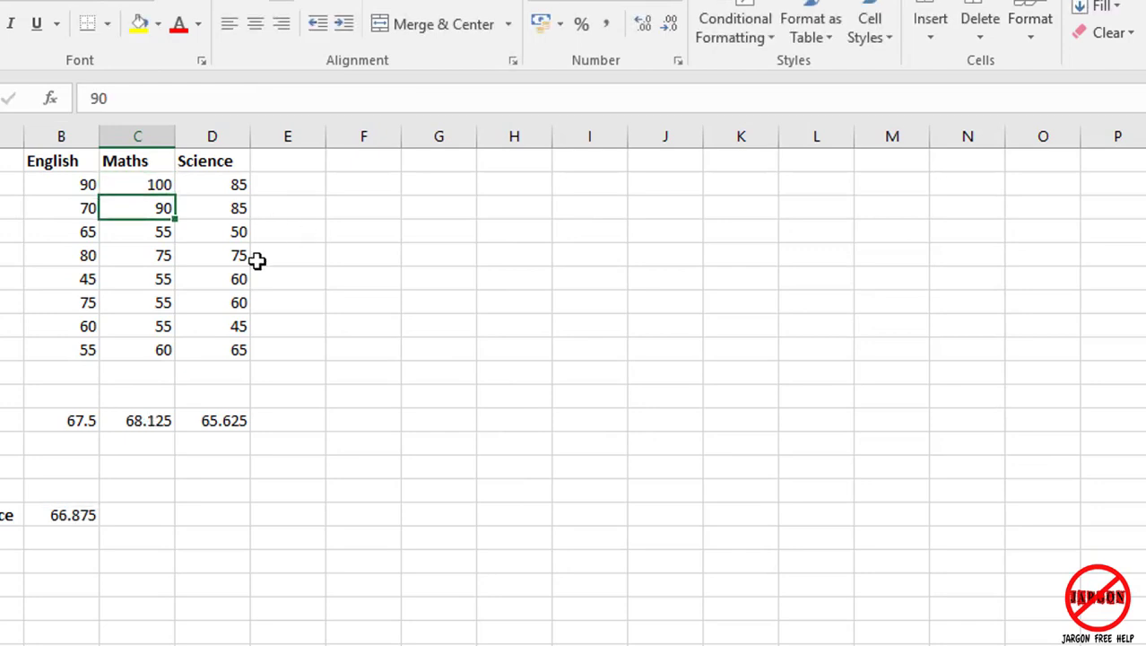
click(149, 439)
click(153, 419)
click(69, 508)
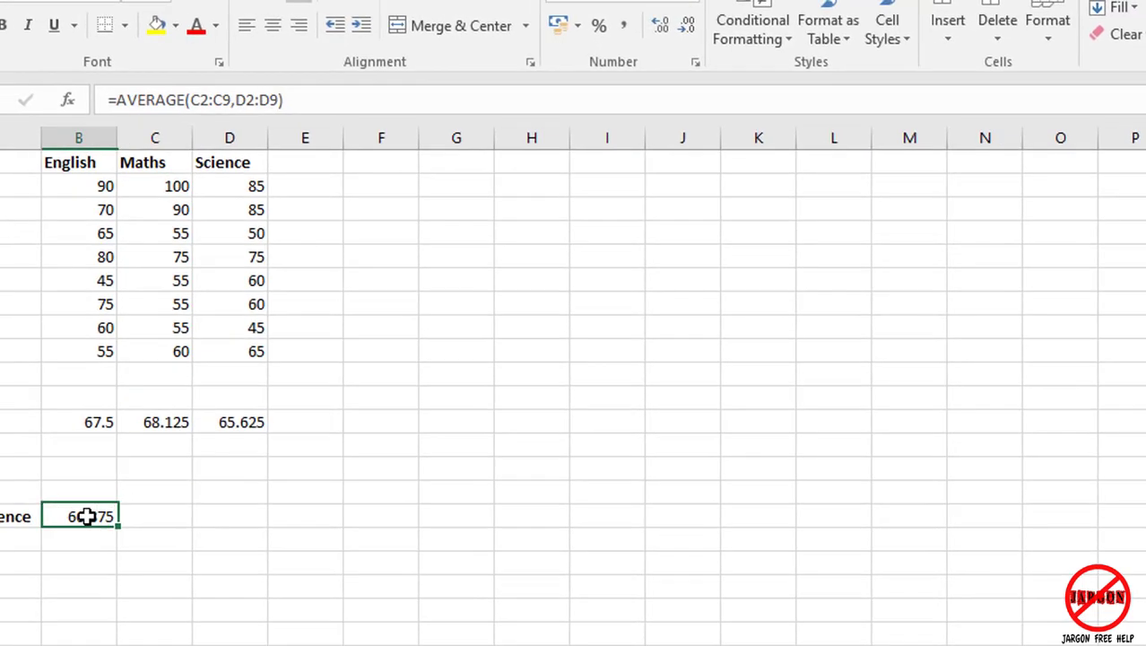